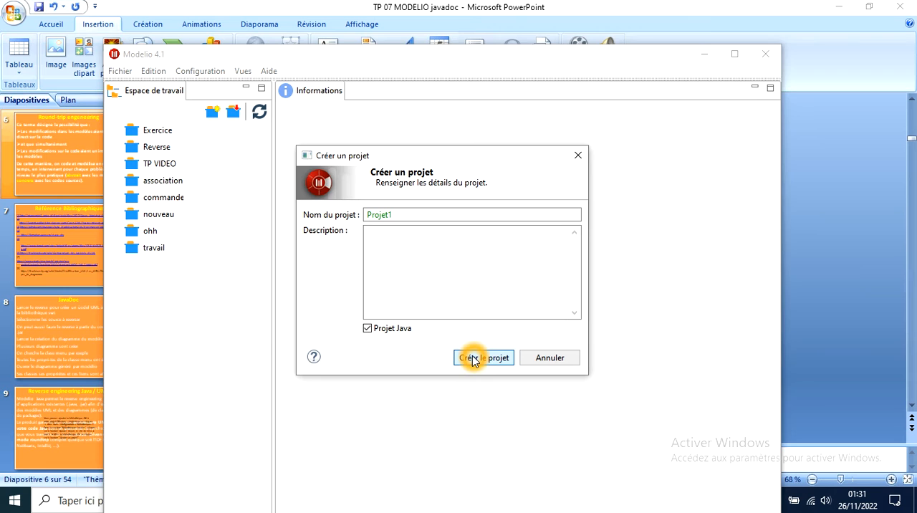
Create the Java project Projet1 and expand its model tree down to the projet1 package
{"action": "left_click", "coordinate": [472, 358]}
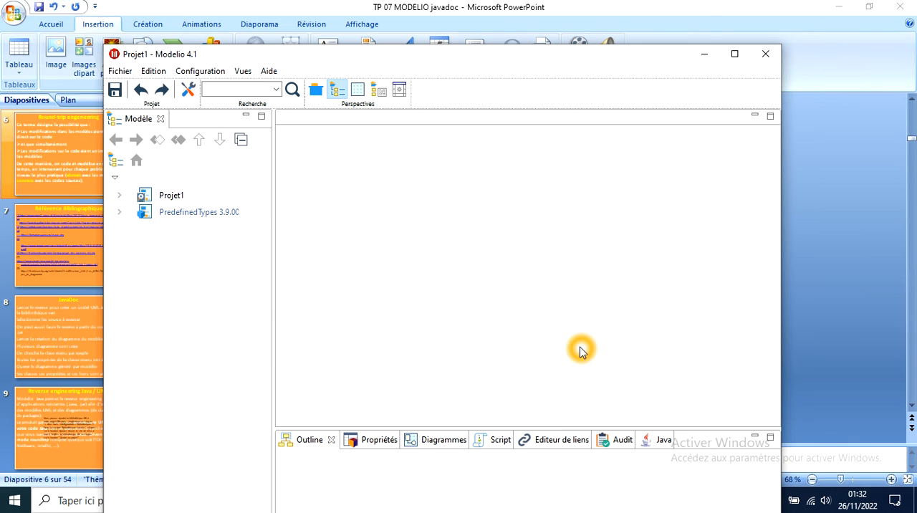
{"action": "left_click", "coordinate": [122, 196]}
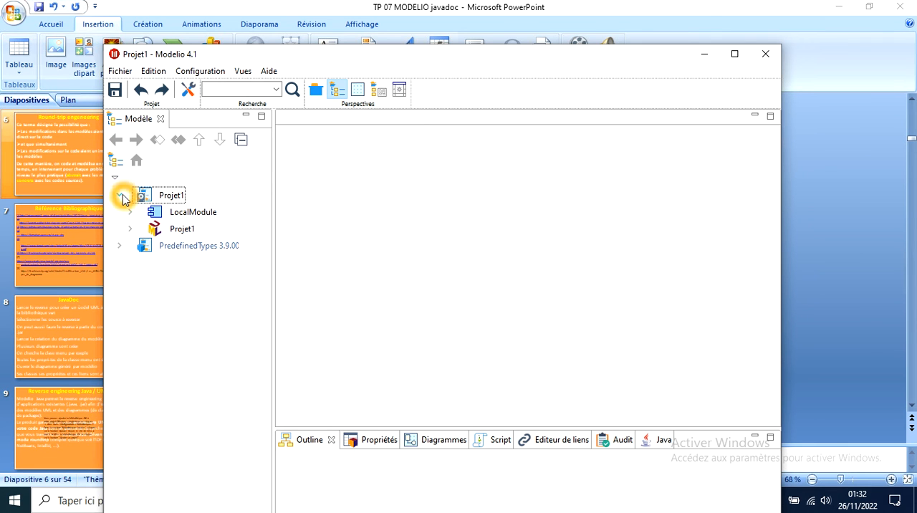
{"action": "left_click", "coordinate": [131, 229]}
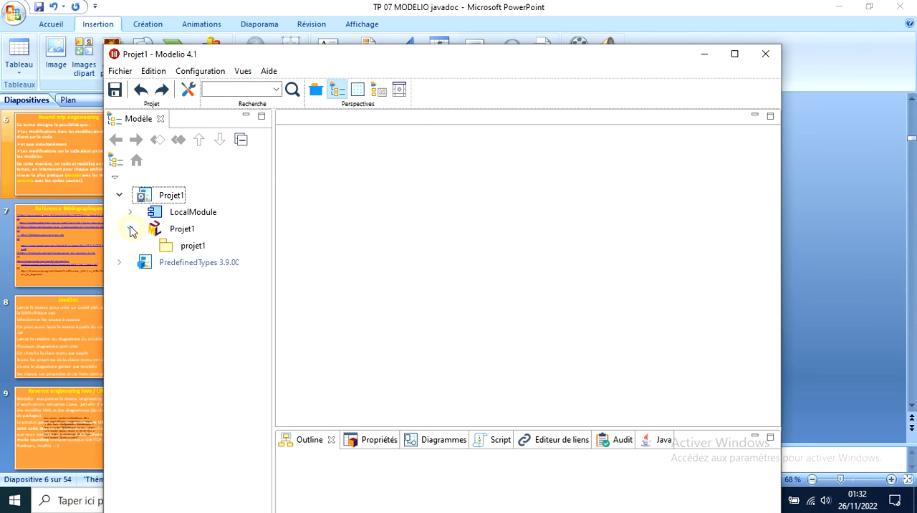
Check which modules are installed in the project configuration, including Java Designer
{"action": "left_click", "coordinate": [202, 72]}
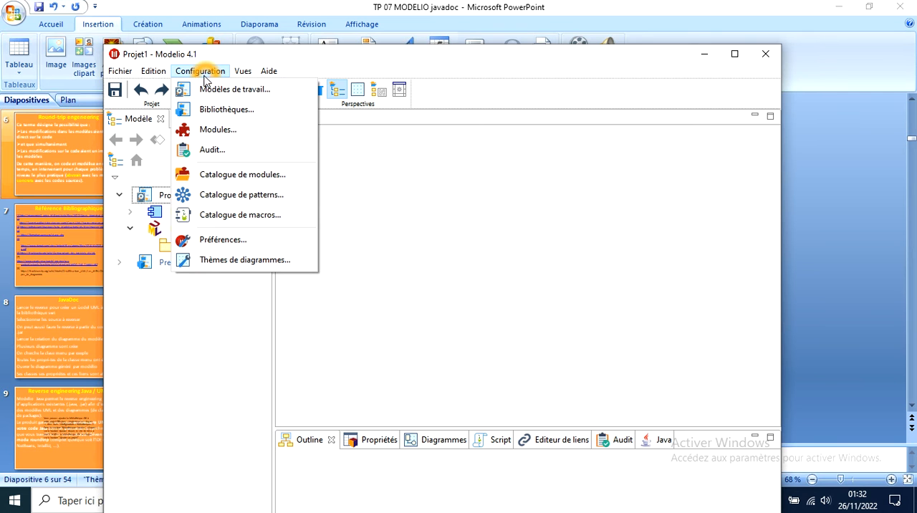
{"action": "left_click", "coordinate": [223, 136]}
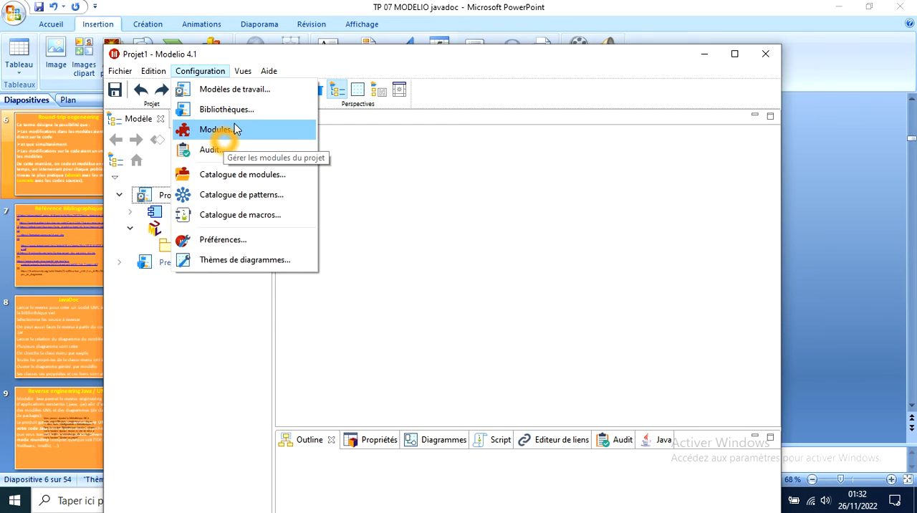
{"action": "left_click", "coordinate": [408, 98]}
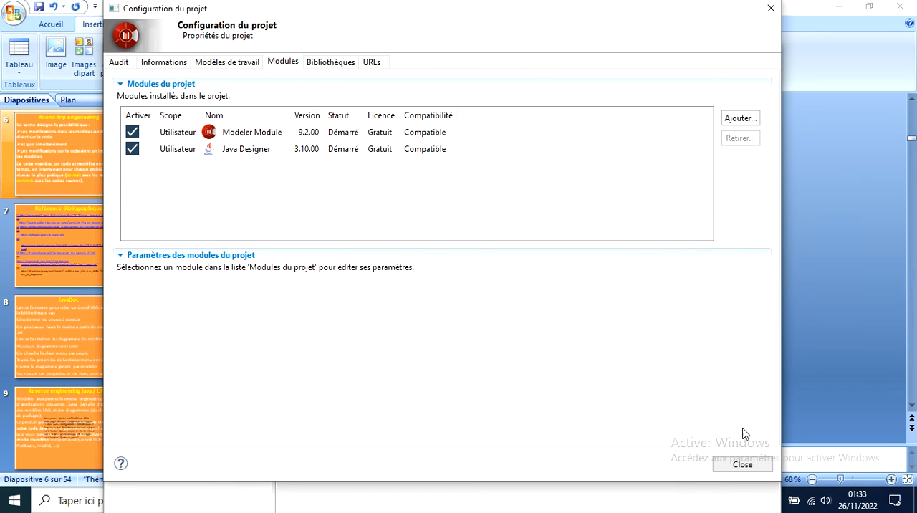
{"action": "left_click", "coordinate": [741, 463]}
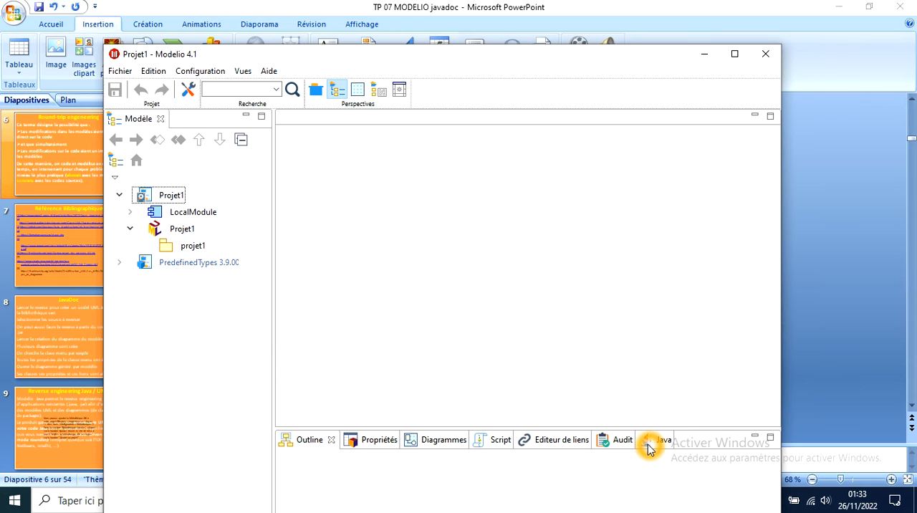
Start a Java source reverse on the projet1 package, with eclipse-workspace\association as the source folder
{"action": "left_click", "coordinate": [162, 250]}
{"action": "right_click", "coordinate": [162, 251]}
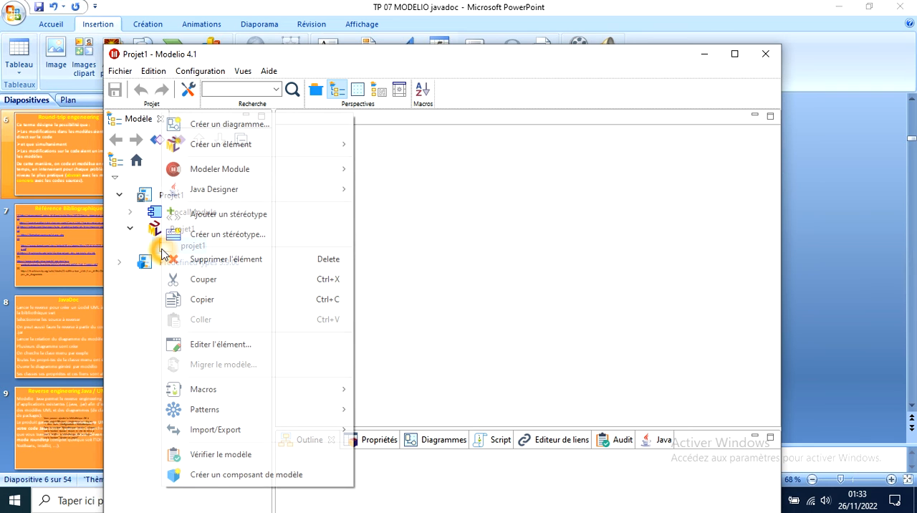
{"action": "mouse_move", "coordinate": [234, 175]}
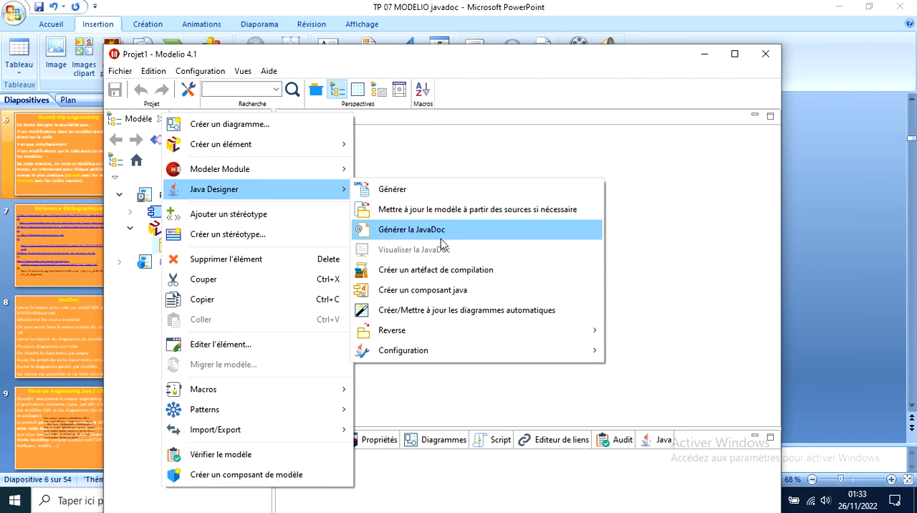
{"action": "mouse_move", "coordinate": [423, 331]}
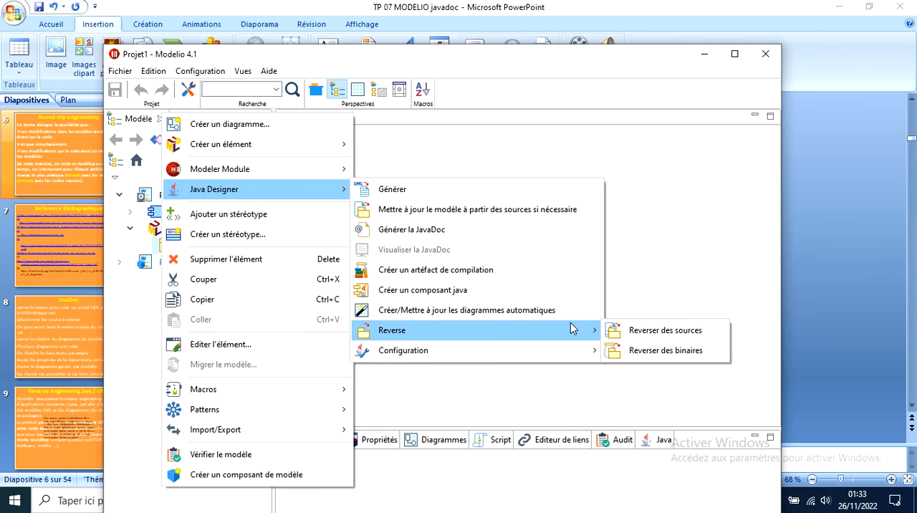
{"action": "left_click", "coordinate": [654, 339]}
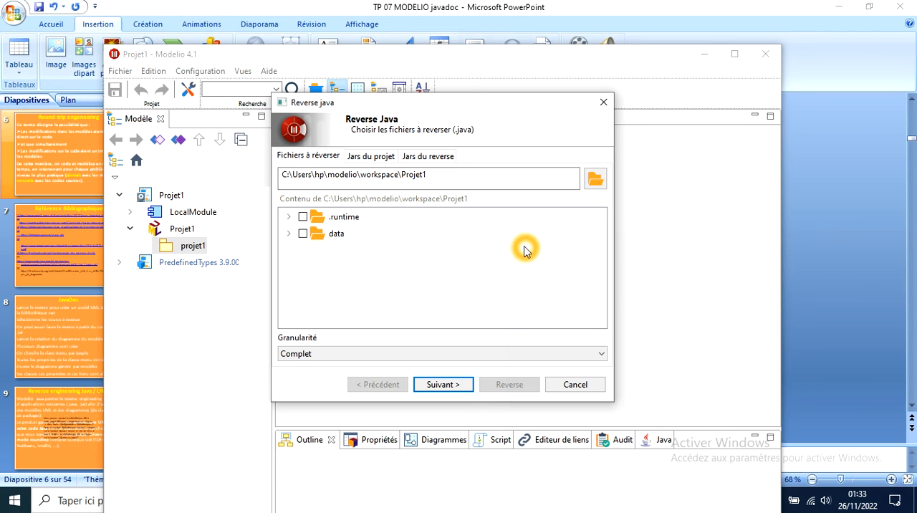
{"action": "left_click", "coordinate": [598, 179]}
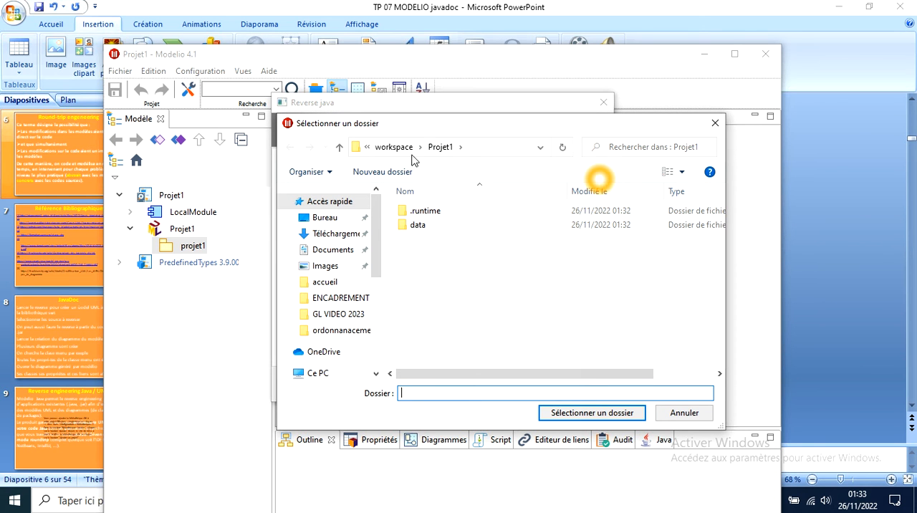
{"action": "left_click", "coordinate": [362, 149]}
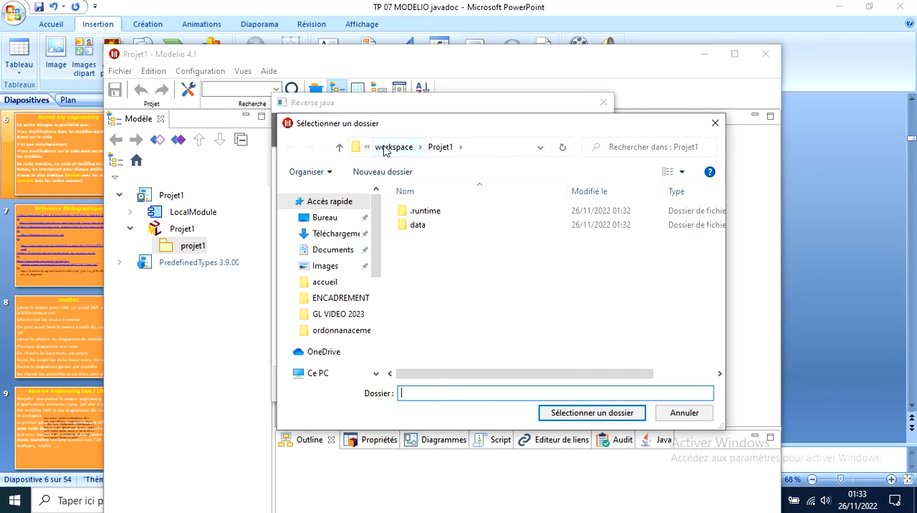
{"action": "left_click", "coordinate": [384, 148]}
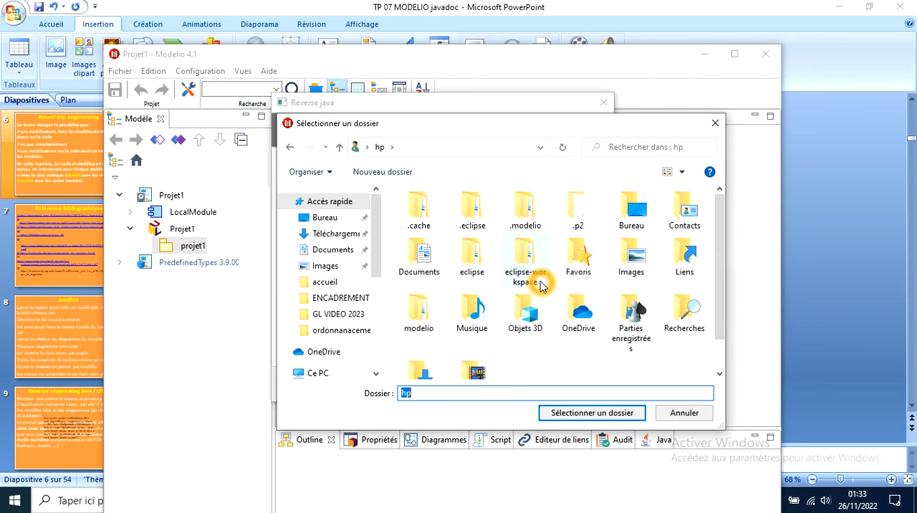
{"action": "double_click", "coordinate": [528, 261]}
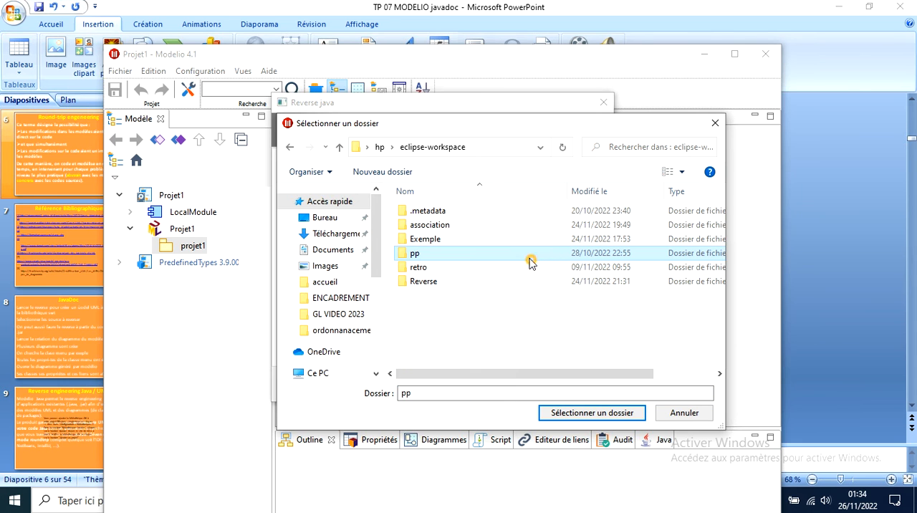
{"action": "double_click", "coordinate": [442, 228]}
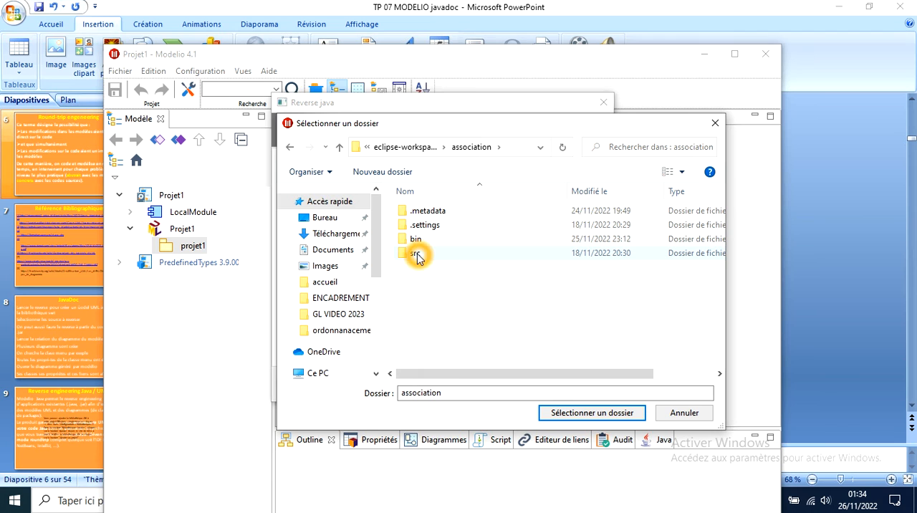
{"action": "left_click", "coordinate": [571, 412]}
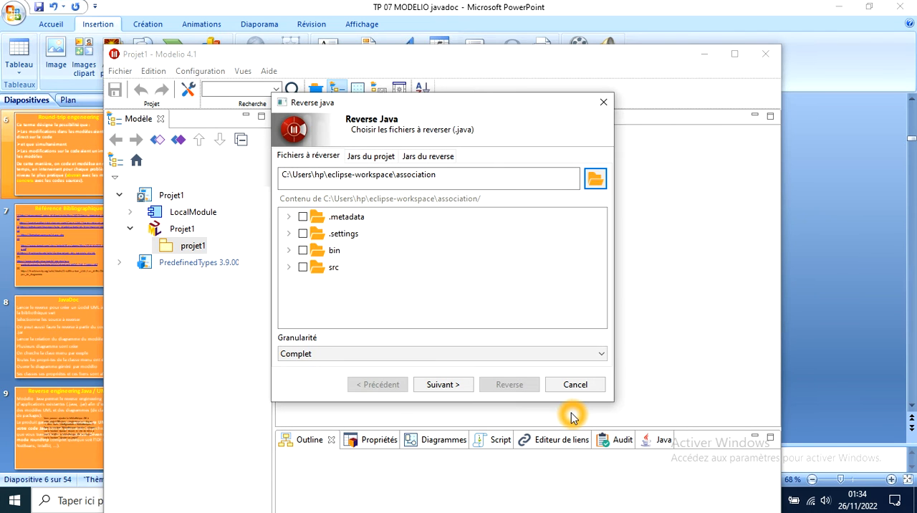
Select the two class files in src/association and reverse them with complete granularity, without adding any jars
{"action": "left_click", "coordinate": [289, 268]}
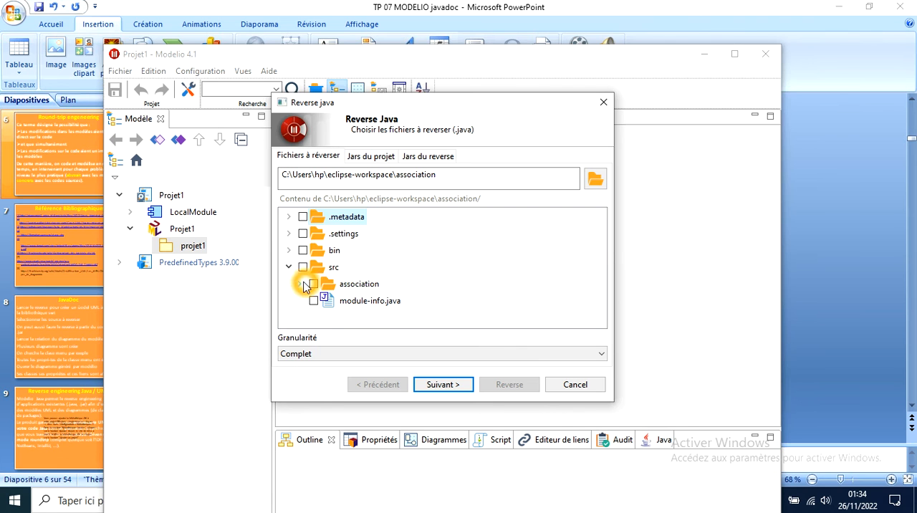
{"action": "left_click", "coordinate": [301, 284]}
{"action": "left_click", "coordinate": [325, 301]}
{"action": "left_click", "coordinate": [325, 318]}
{"action": "left_click", "coordinate": [443, 385]}
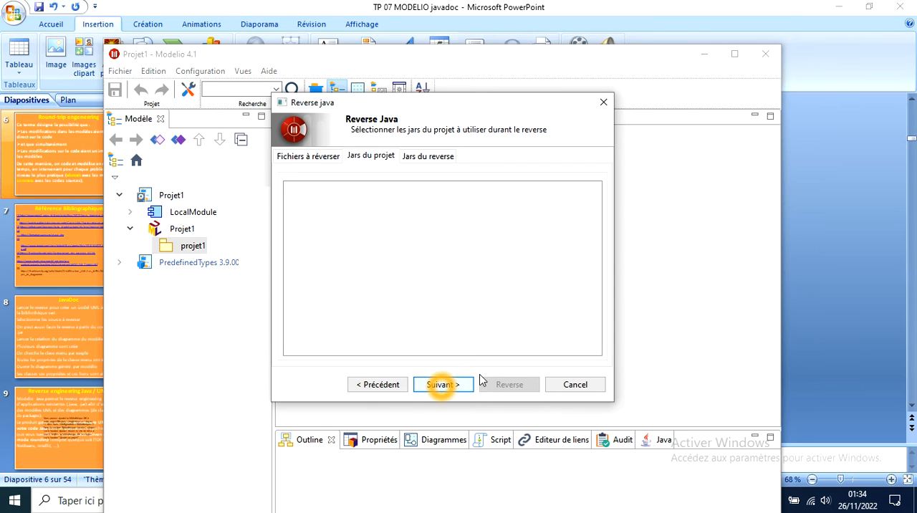
{"action": "left_click", "coordinate": [440, 384]}
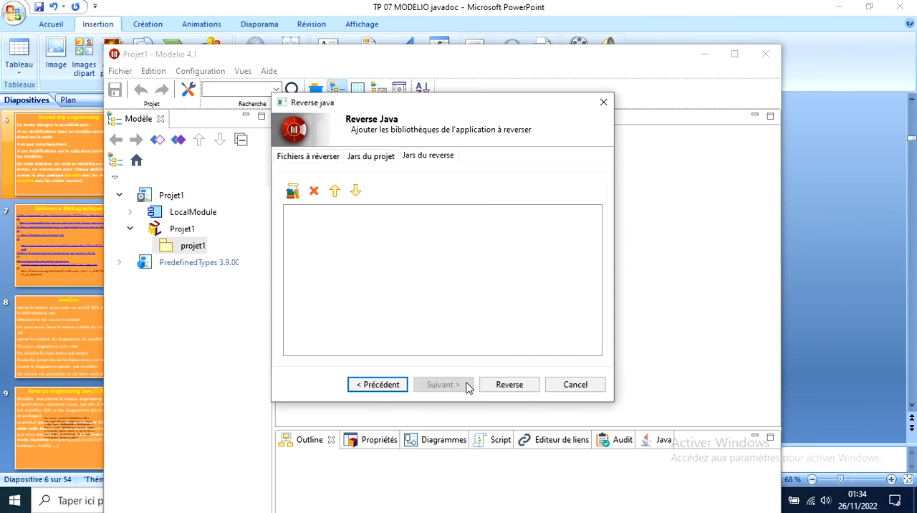
{"action": "left_click", "coordinate": [509, 385]}
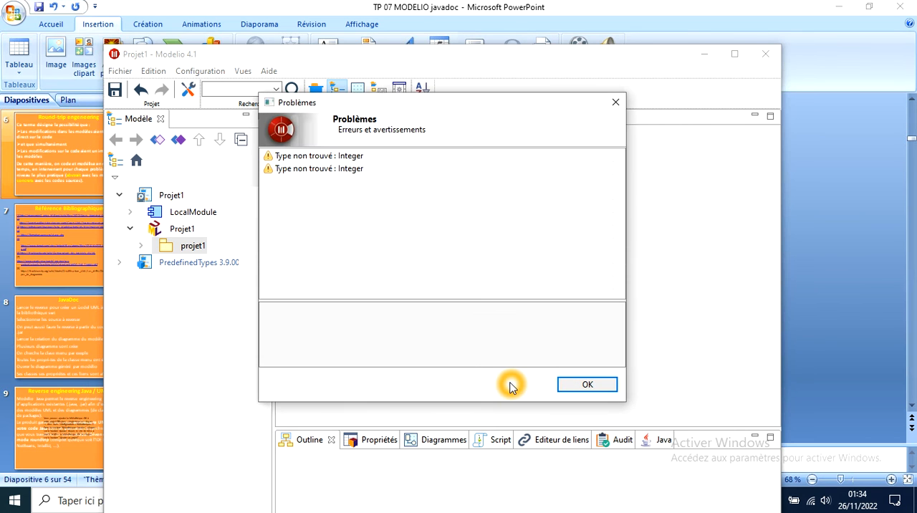
{"action": "left_click", "coordinate": [575, 385]}
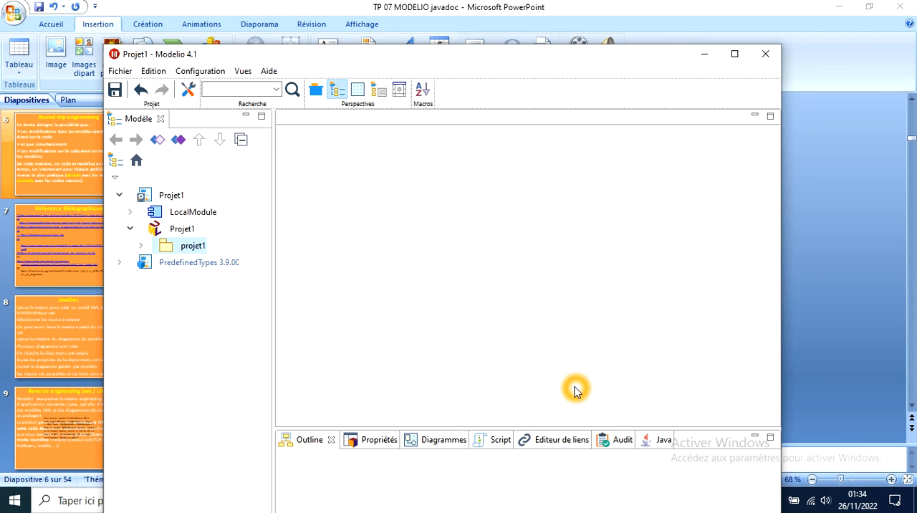
Expand the projet1 package to view its reversed classes
{"action": "left_click", "coordinate": [141, 247]}
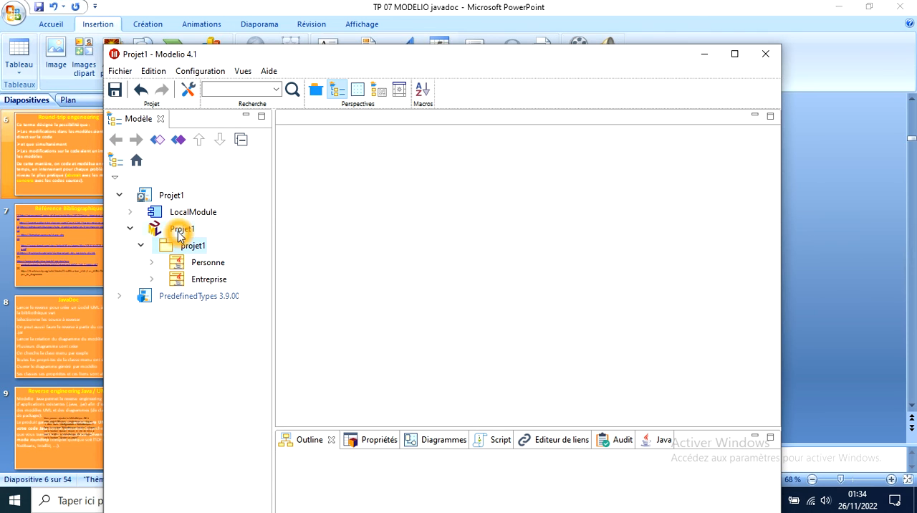
{"action": "left_click", "coordinate": [219, 329]}
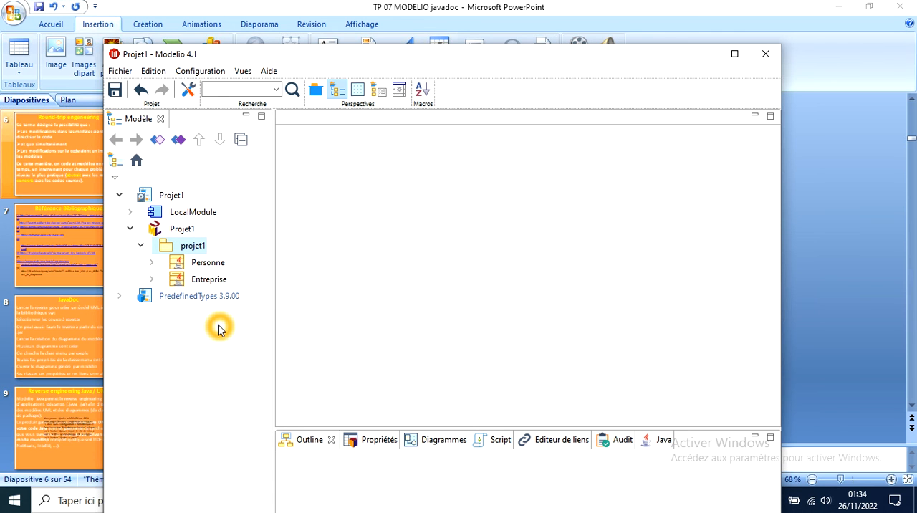
{"action": "left_click", "coordinate": [211, 284]}
{"action": "left_click", "coordinate": [322, 227]}
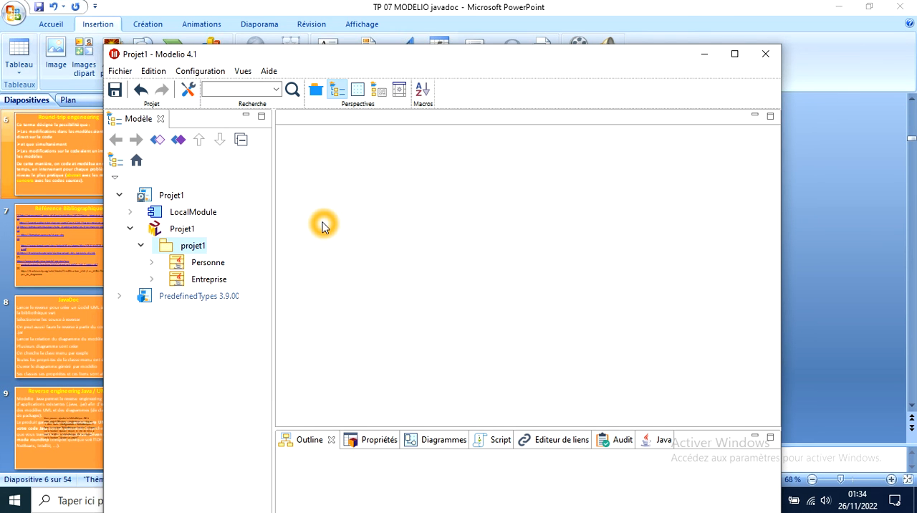
{"action": "right_click", "coordinate": [178, 251]}
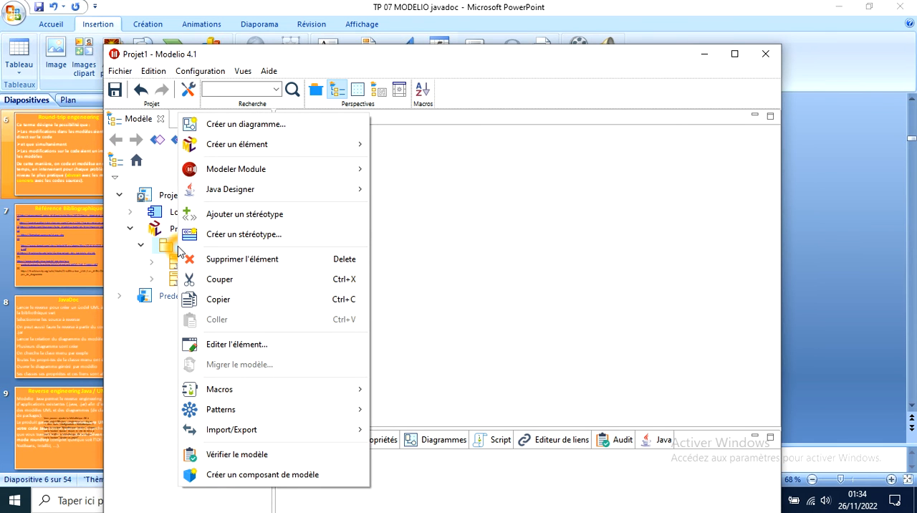
{"action": "left_click", "coordinate": [242, 195]}
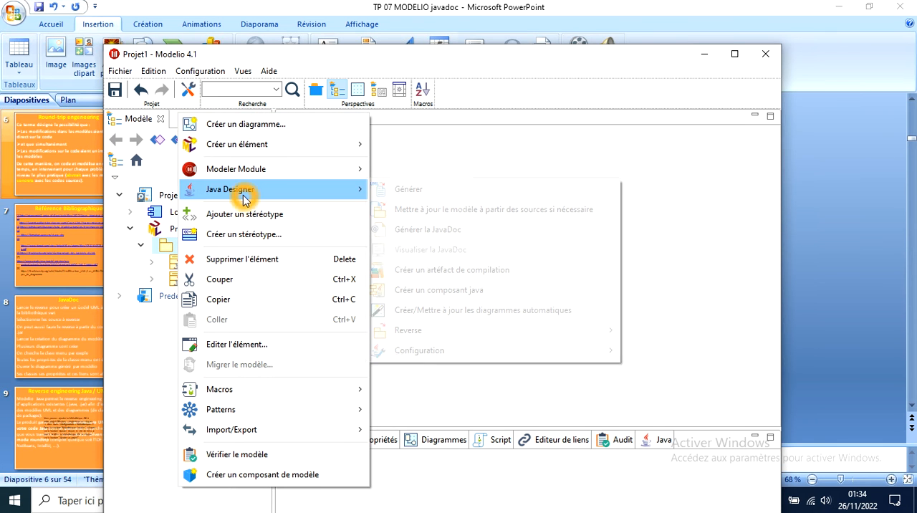
{"action": "mouse_move", "coordinate": [427, 330]}
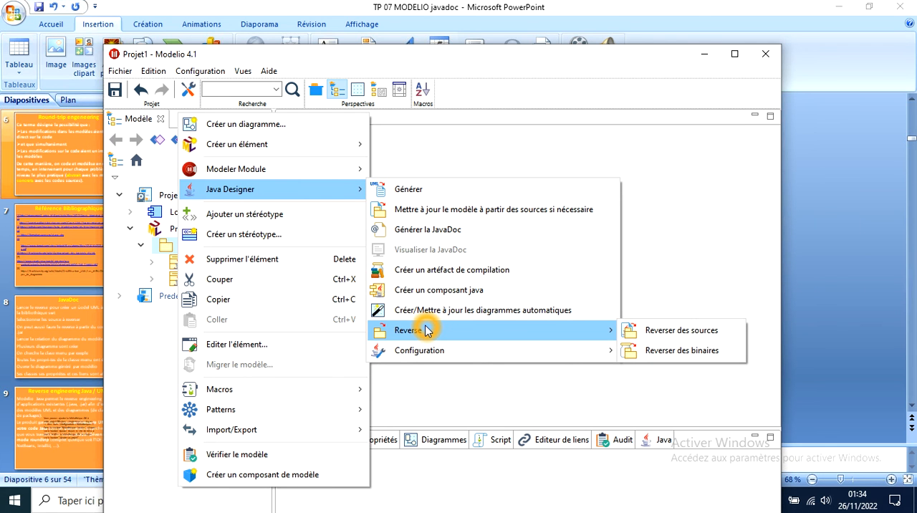
{"action": "left_click", "coordinate": [177, 242]}
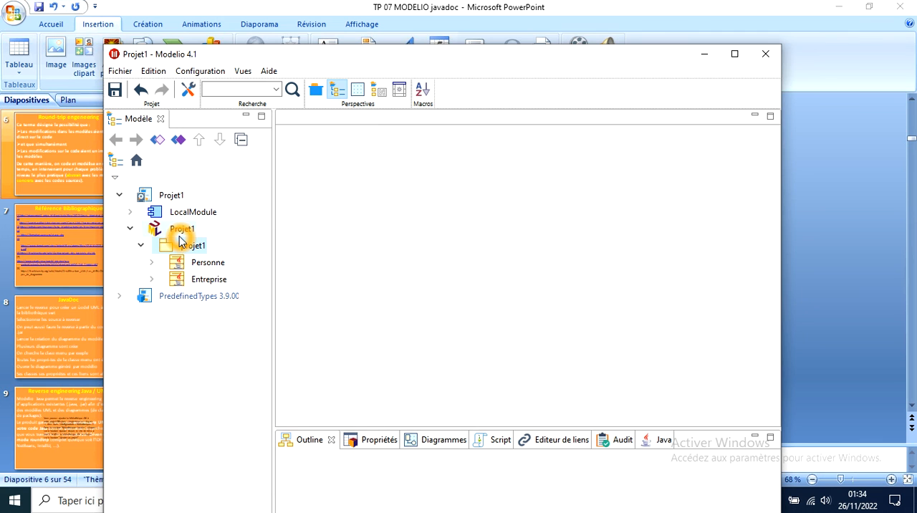
Examine the attributes and association ends of the Personne and Entreprise classes in the model tree
{"action": "left_click", "coordinate": [152, 264]}
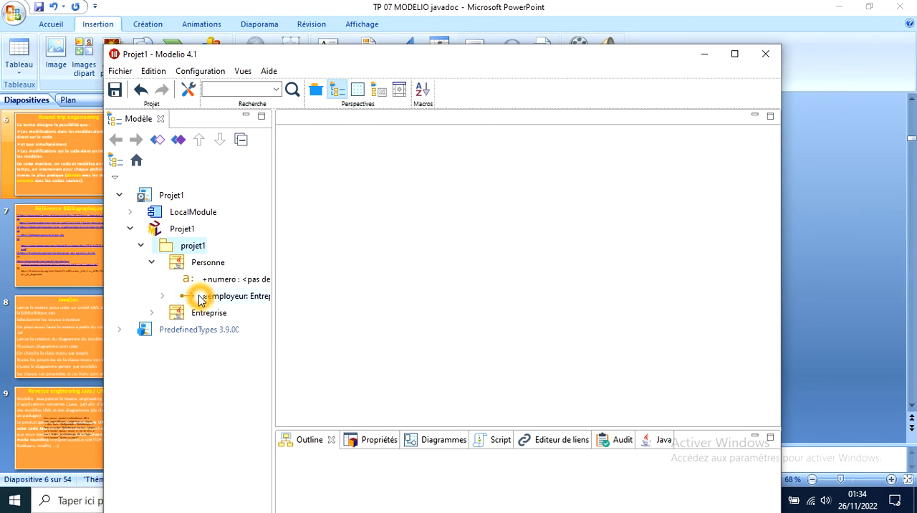
{"action": "left_click", "coordinate": [162, 296]}
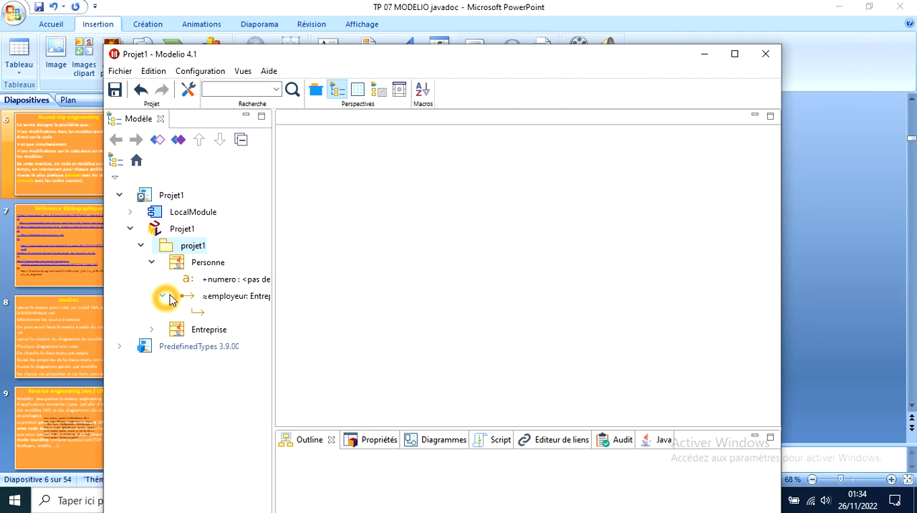
{"action": "left_click", "coordinate": [152, 330]}
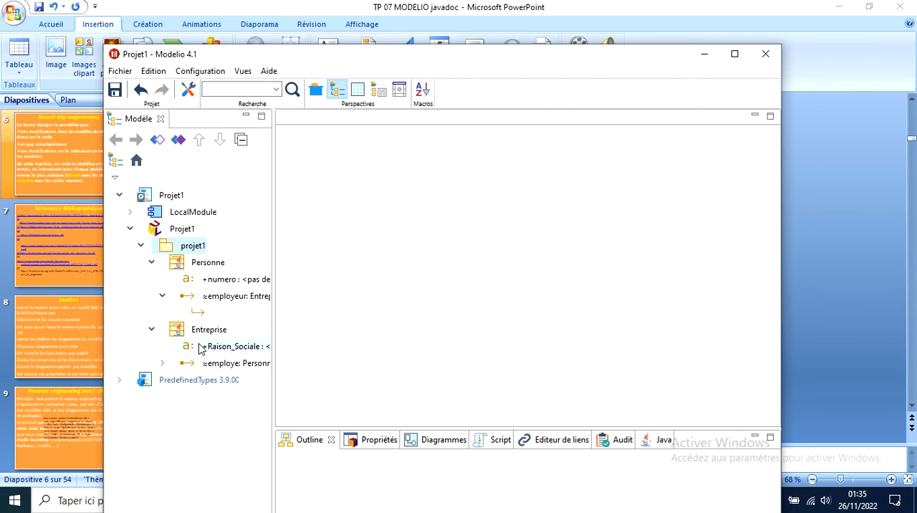
{"action": "left_click", "coordinate": [162, 364]}
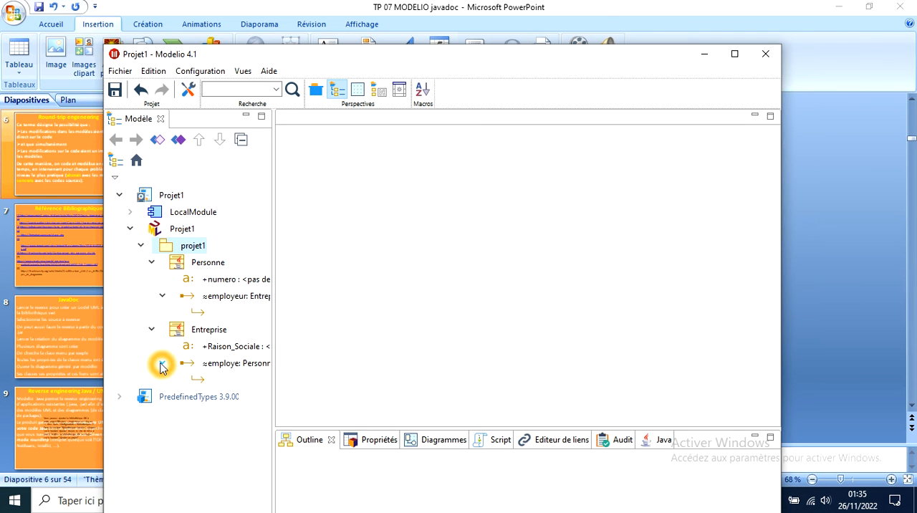
{"action": "left_click", "coordinate": [317, 262]}
{"action": "left_click", "coordinate": [336, 245]}
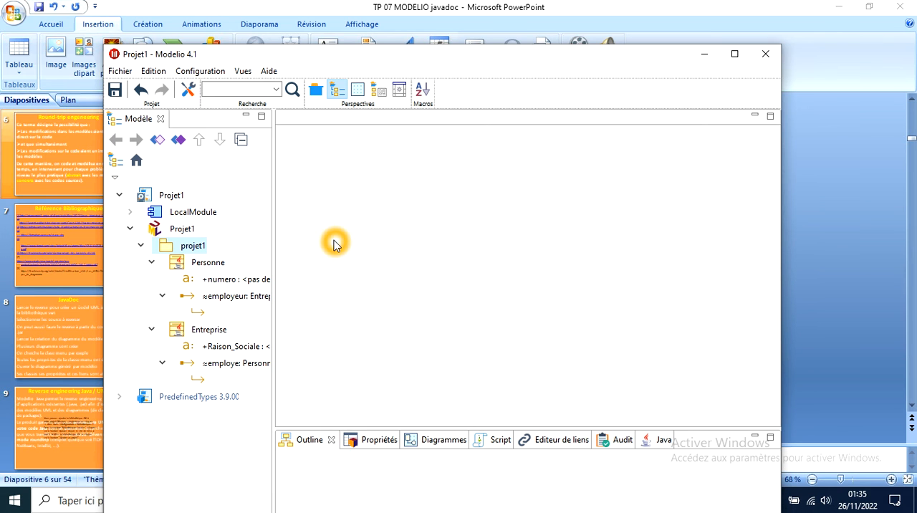
{"action": "left_click", "coordinate": [207, 298]}
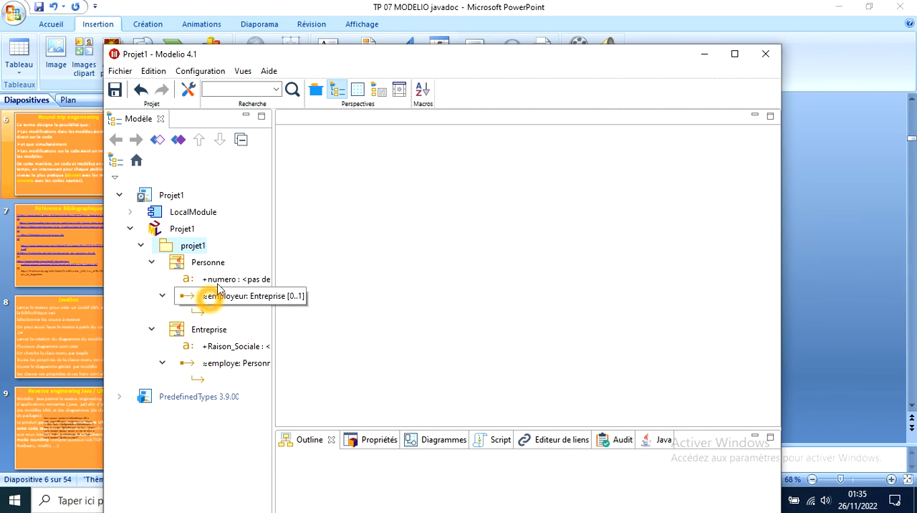
{"action": "left_click", "coordinate": [452, 239]}
{"action": "left_click", "coordinate": [202, 255]}
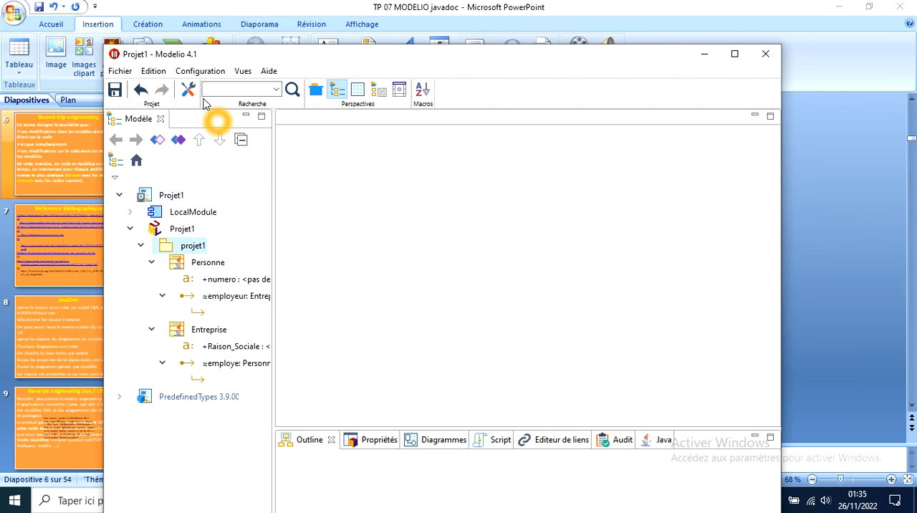
Create a class diagram in the projet1 package with the default name Diagramme de classe
{"action": "right_click", "coordinate": [176, 247]}
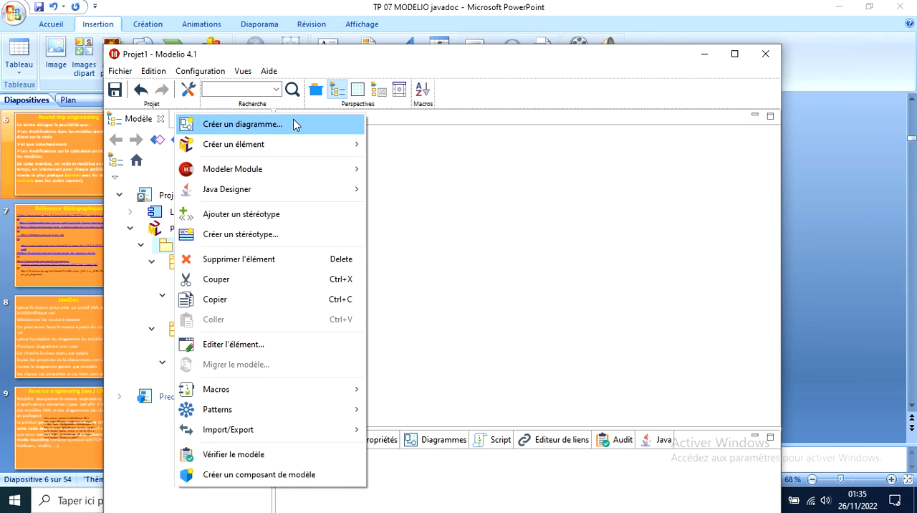
{"action": "left_click", "coordinate": [295, 125]}
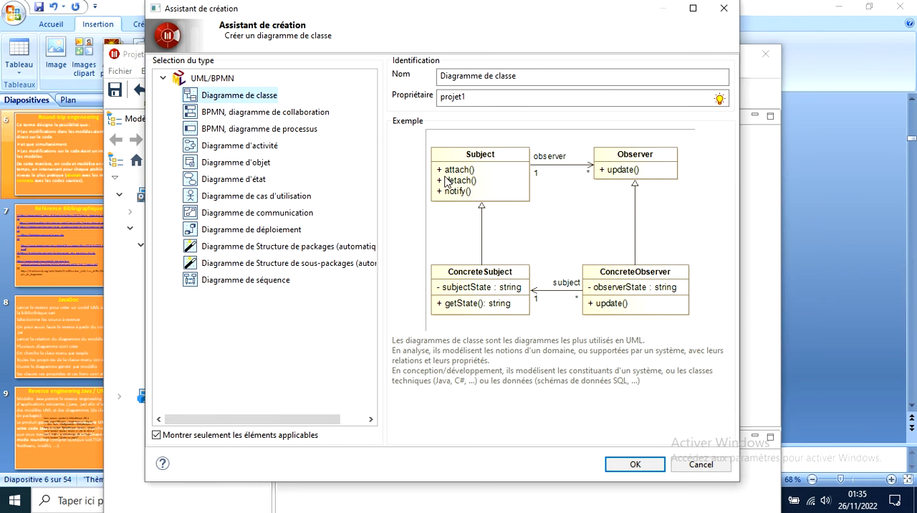
{"action": "left_click", "coordinate": [635, 464]}
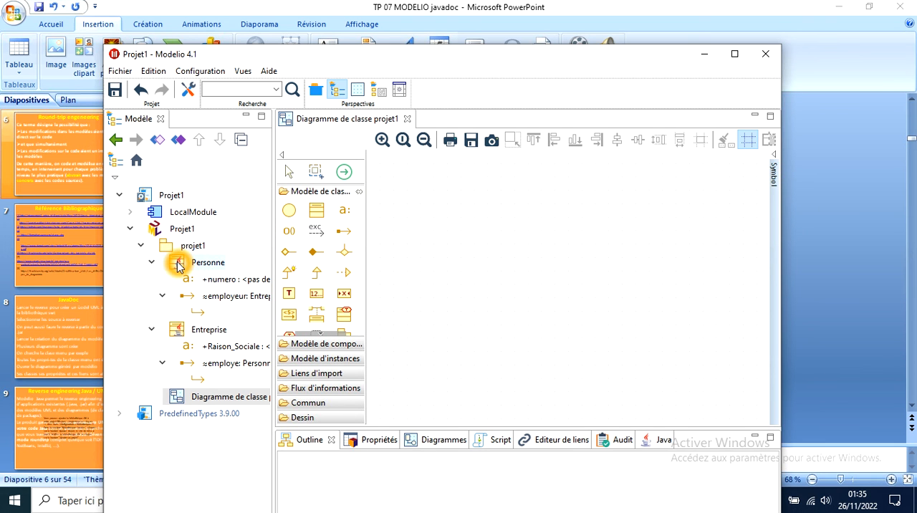
Place the Personne class with its numero attribute and the Entreprise class with its Raison_Sociale attribute on the class diagram
{"action": "left_click_drag", "start_coordinate": [178, 266], "coordinate": [439, 236]}
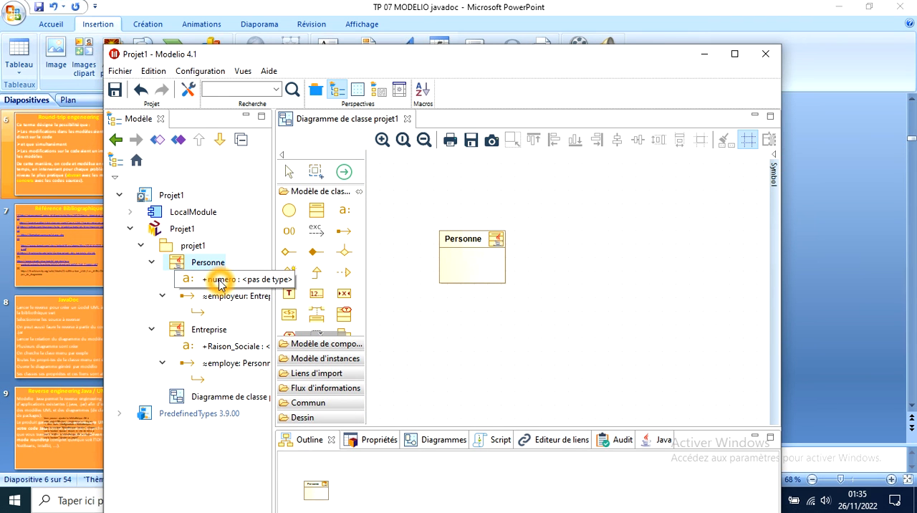
{"action": "left_click_drag", "start_coordinate": [219, 282], "coordinate": [450, 264]}
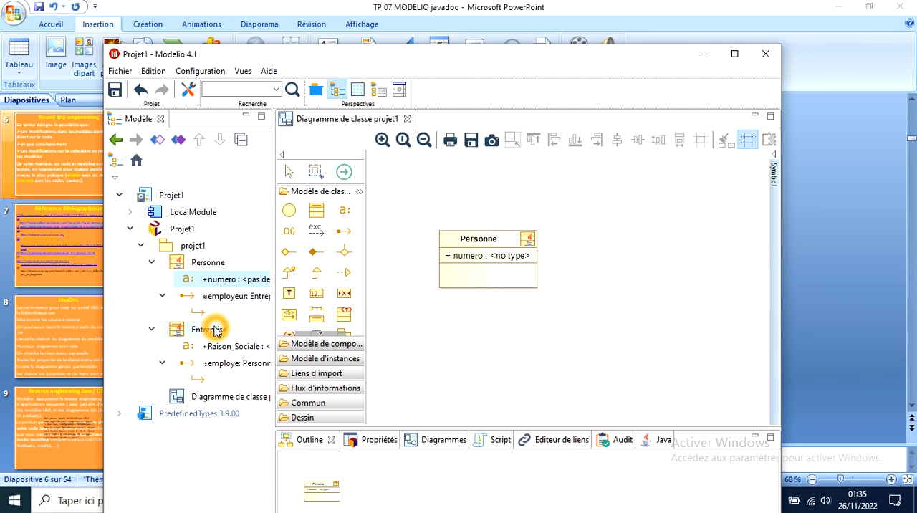
{"action": "left_click_drag", "start_coordinate": [209, 331], "coordinate": [655, 250]}
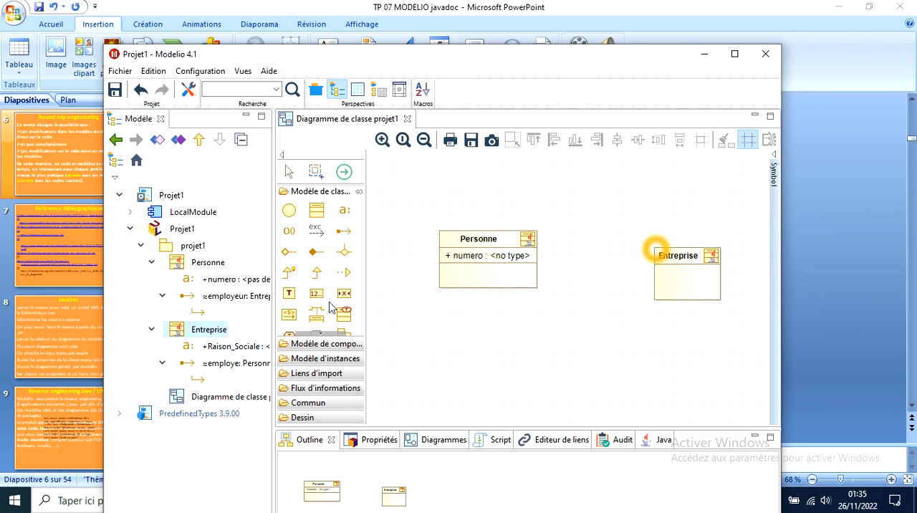
{"action": "left_click_drag", "start_coordinate": [227, 347], "coordinate": [676, 270]}
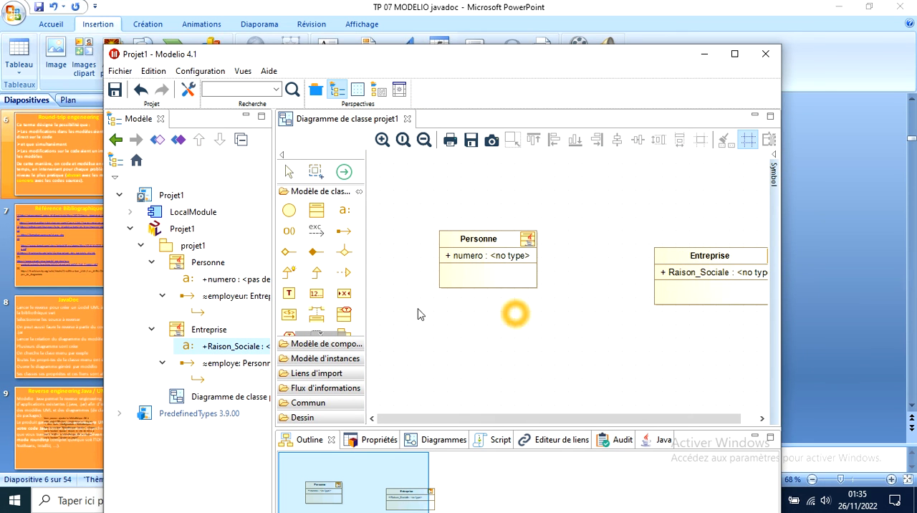
Add the employeur and employe associations between Personne and Entreprise to the diagram and save the project
{"action": "left_click", "coordinate": [223, 297]}
{"action": "left_click_drag", "start_coordinate": [222, 295], "coordinate": [530, 261]}
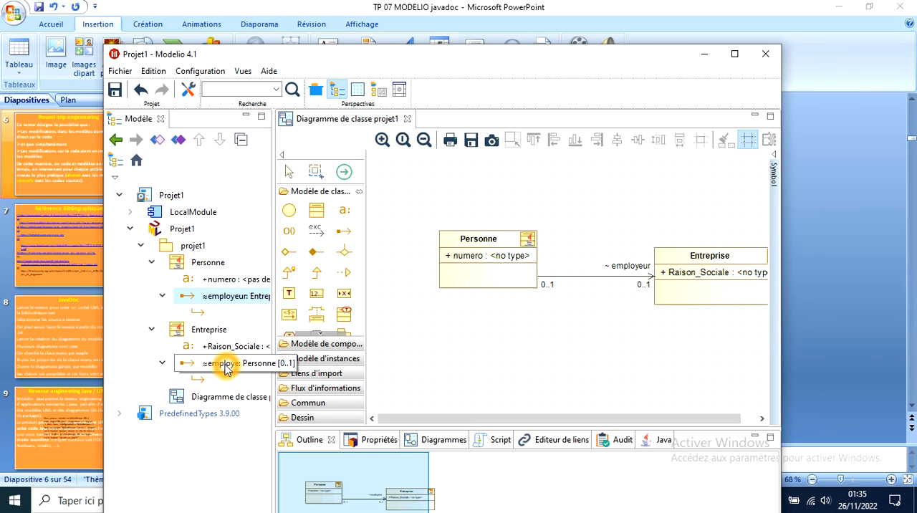
{"action": "left_click_drag", "start_coordinate": [226, 367], "coordinate": [599, 255]}
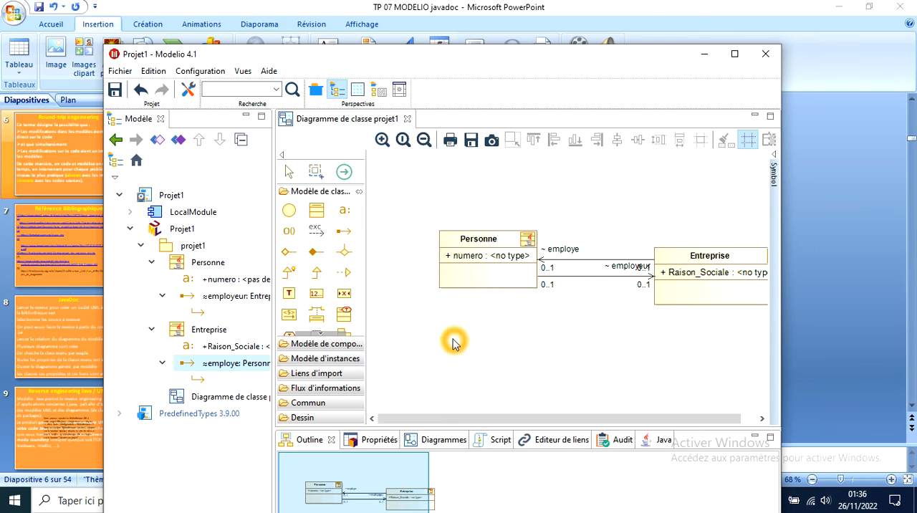
{"action": "left_click", "coordinate": [116, 91]}
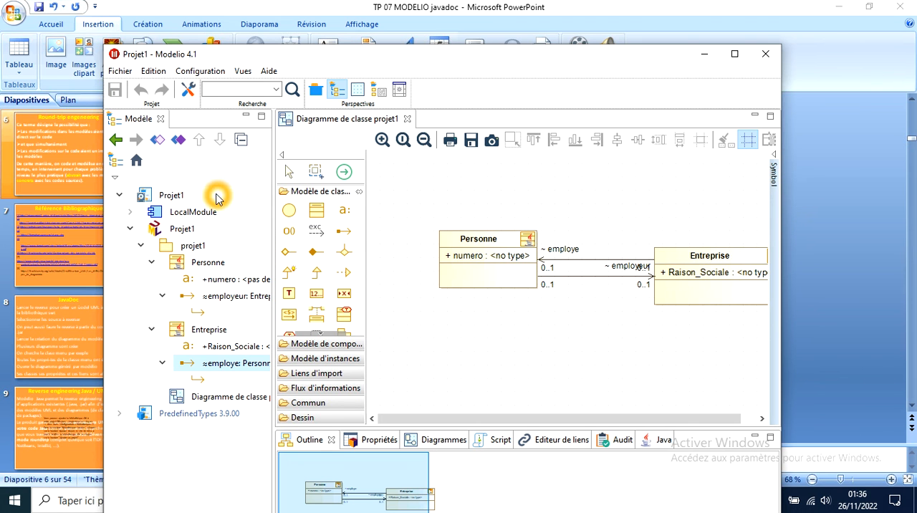
Generate the Java code of the Personne class with Java Designer
{"action": "left_click", "coordinate": [180, 266]}
{"action": "right_click", "coordinate": [180, 266]}
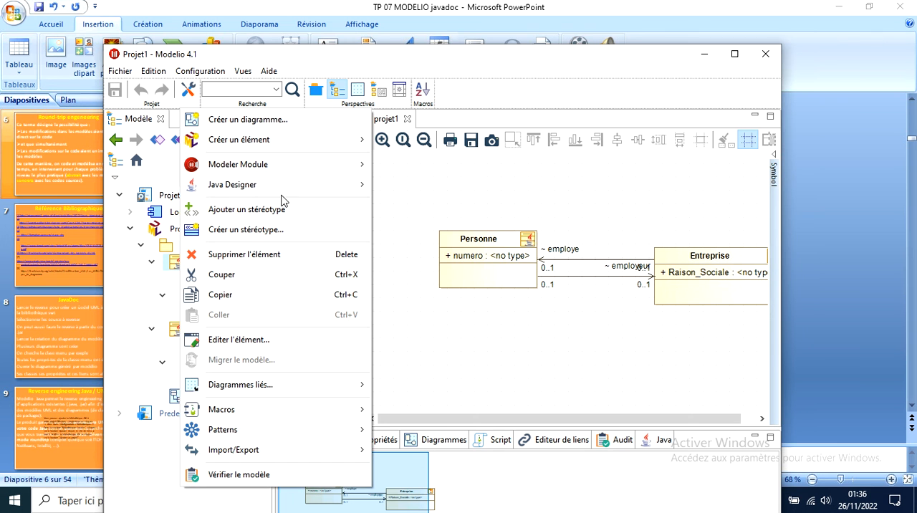
{"action": "mouse_move", "coordinate": [308, 184]}
{"action": "left_click", "coordinate": [421, 183]}
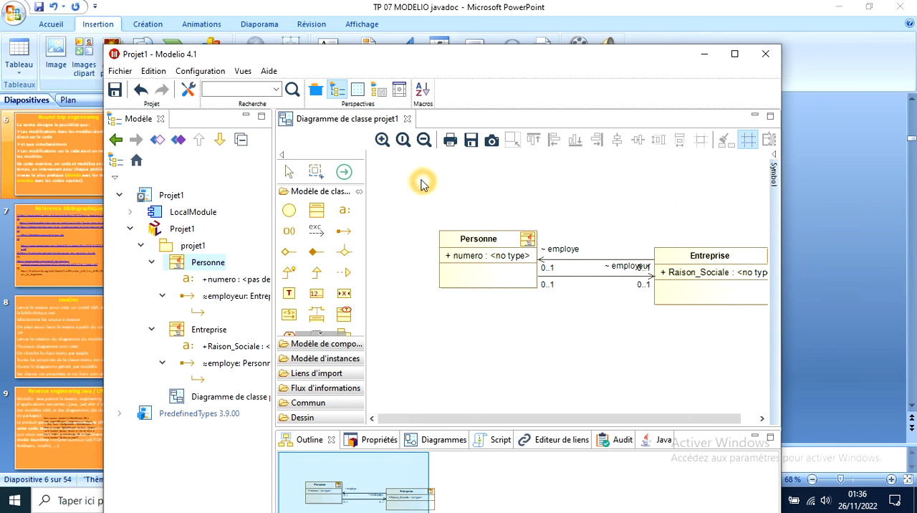
Open the Java source of the Personne class for editing with Java Designer
{"action": "right_click", "coordinate": [217, 263]}
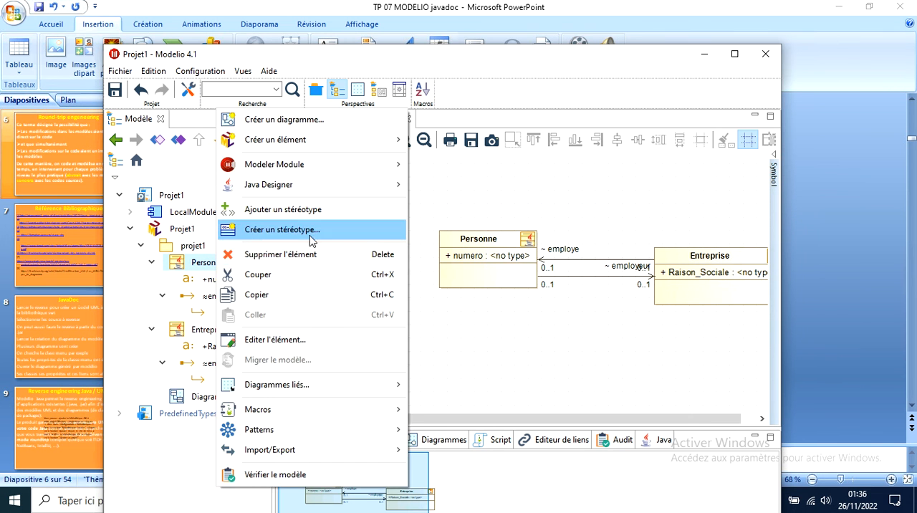
{"action": "mouse_move", "coordinate": [362, 185]}
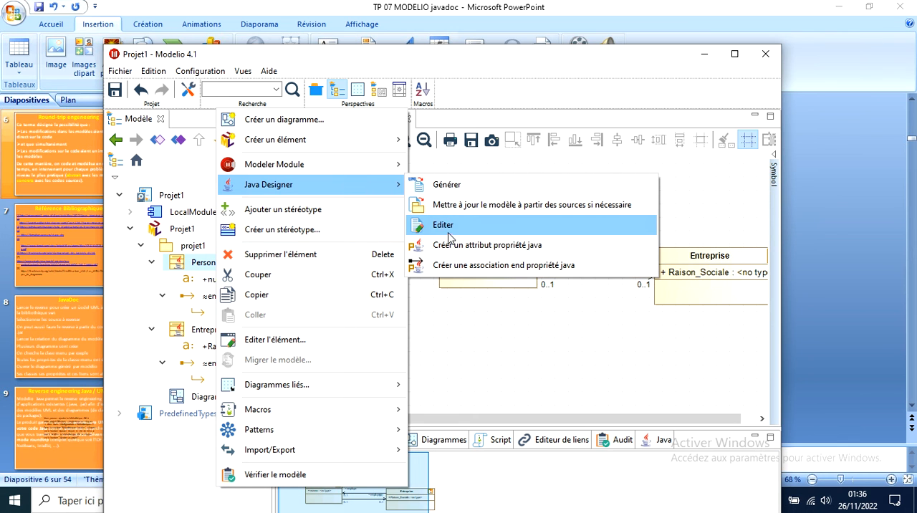